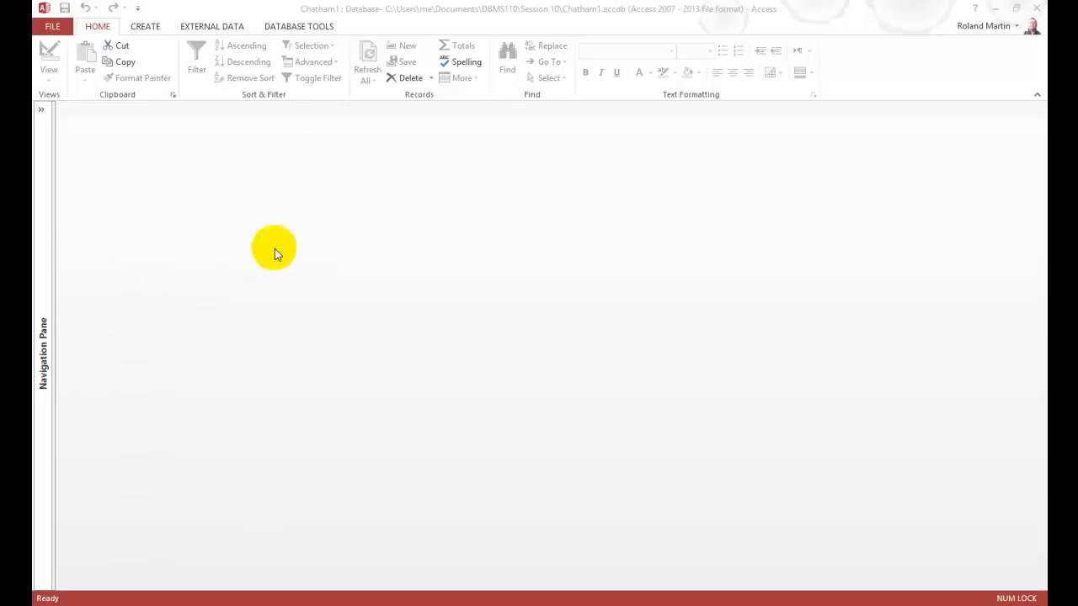
# Open the Visit table in Datasheet view and collapse the Navigation Pane to give it more room
pyautogui.click(42, 111)
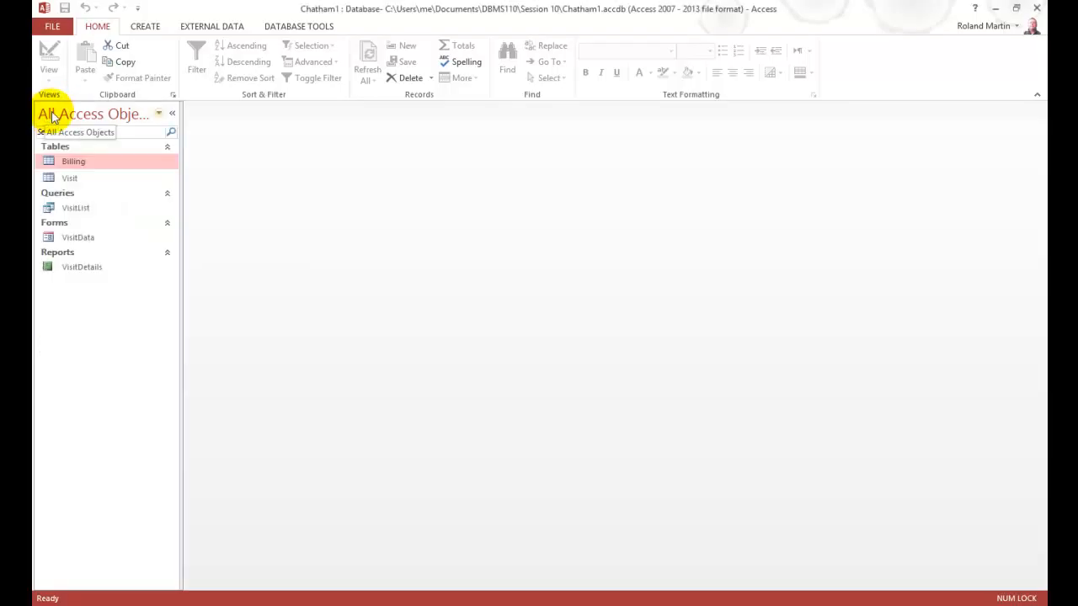
pyautogui.doubleClick(82, 182)
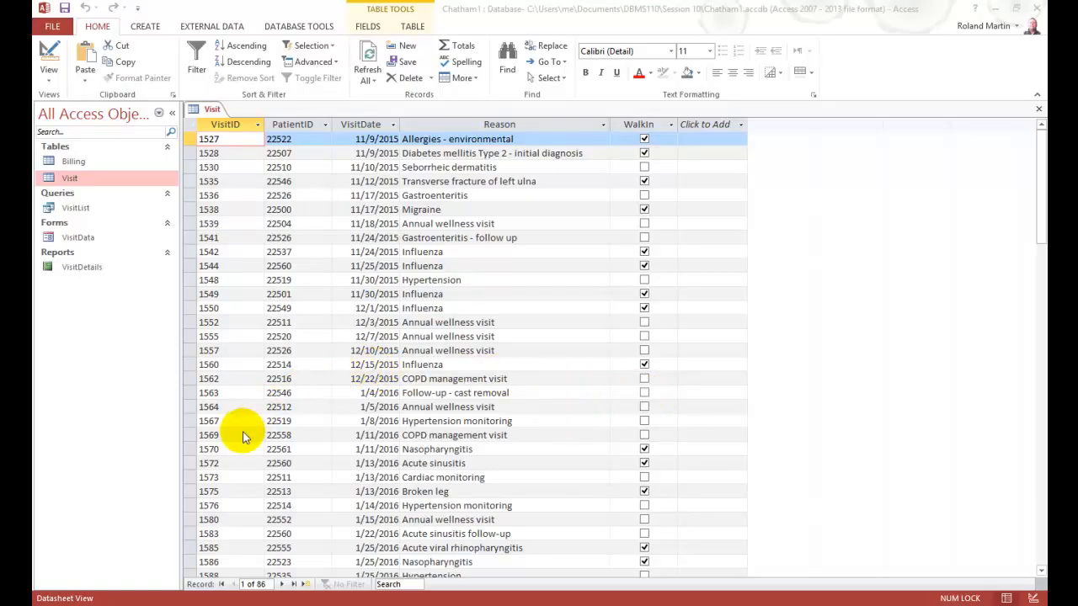
pyautogui.click(173, 114)
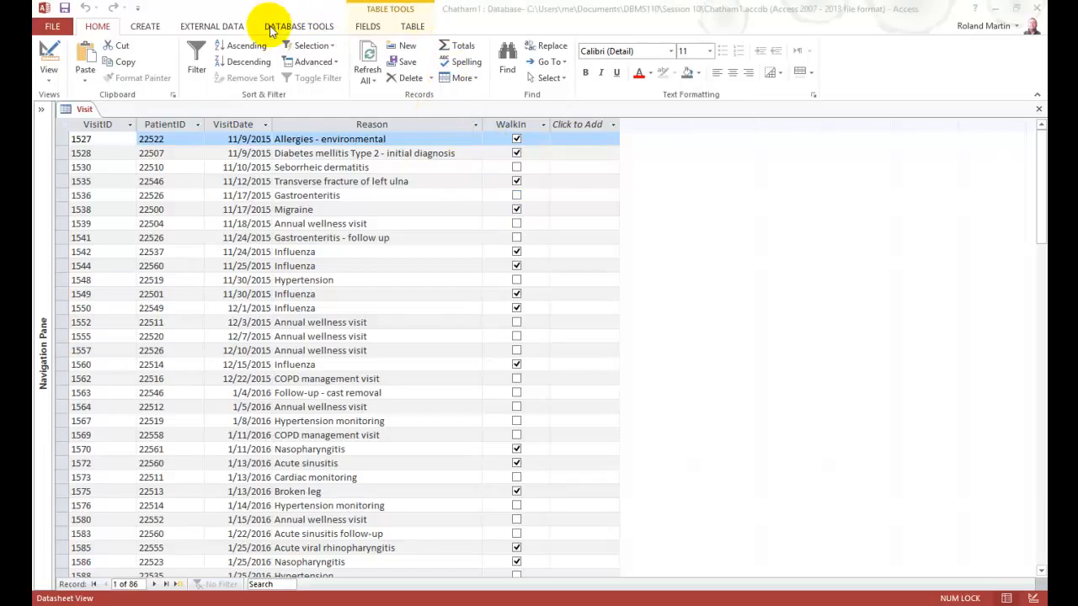
# Set the format of the Visit table's VisitDate field to Short Date
pyautogui.click(368, 26)
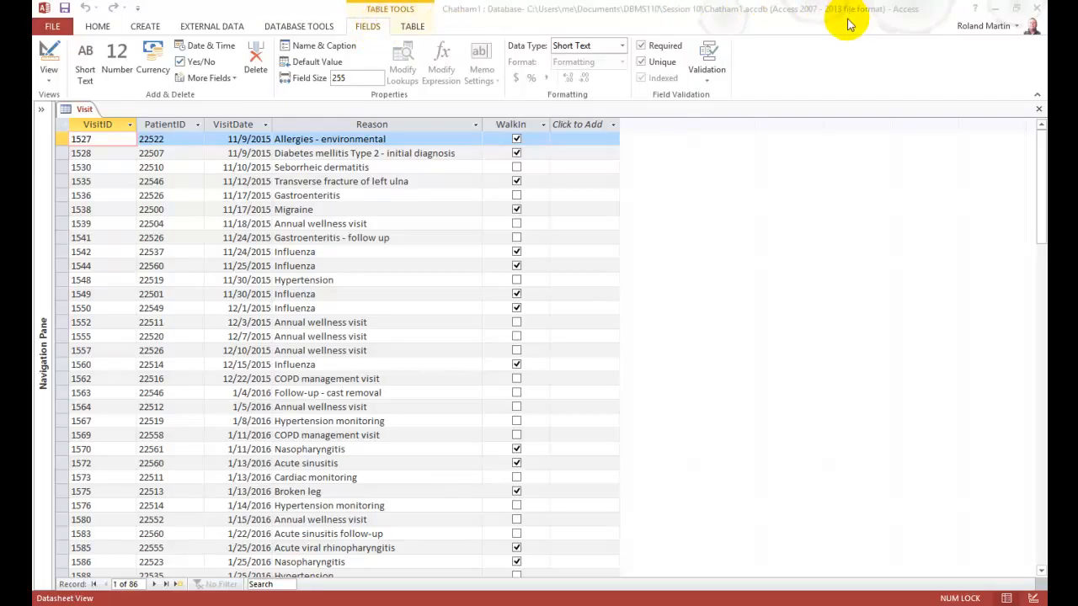
pyautogui.click(248, 138)
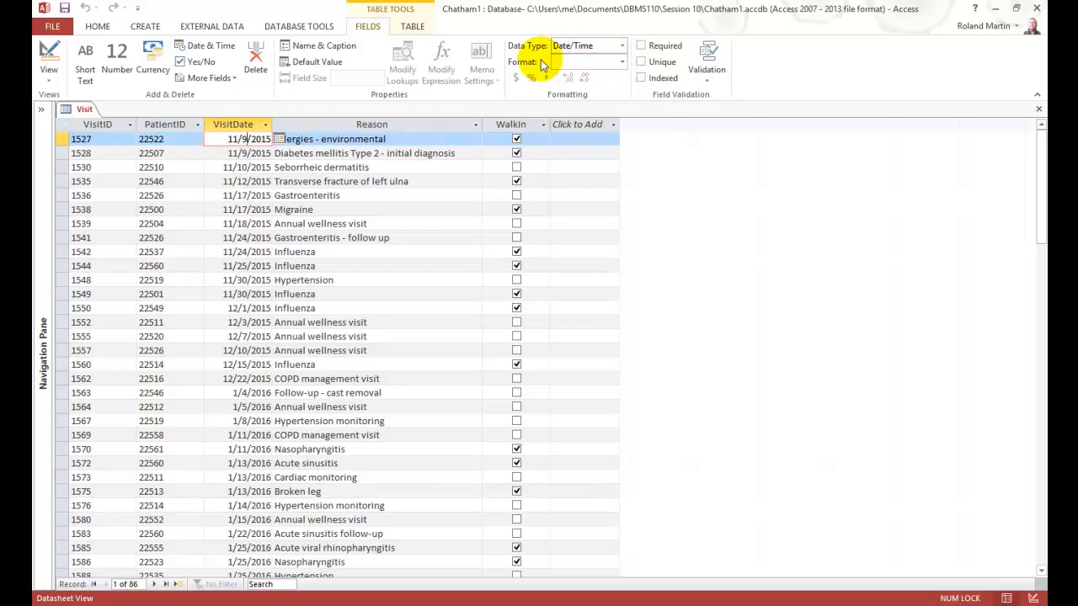
pyautogui.click(622, 64)
pyautogui.click(622, 65)
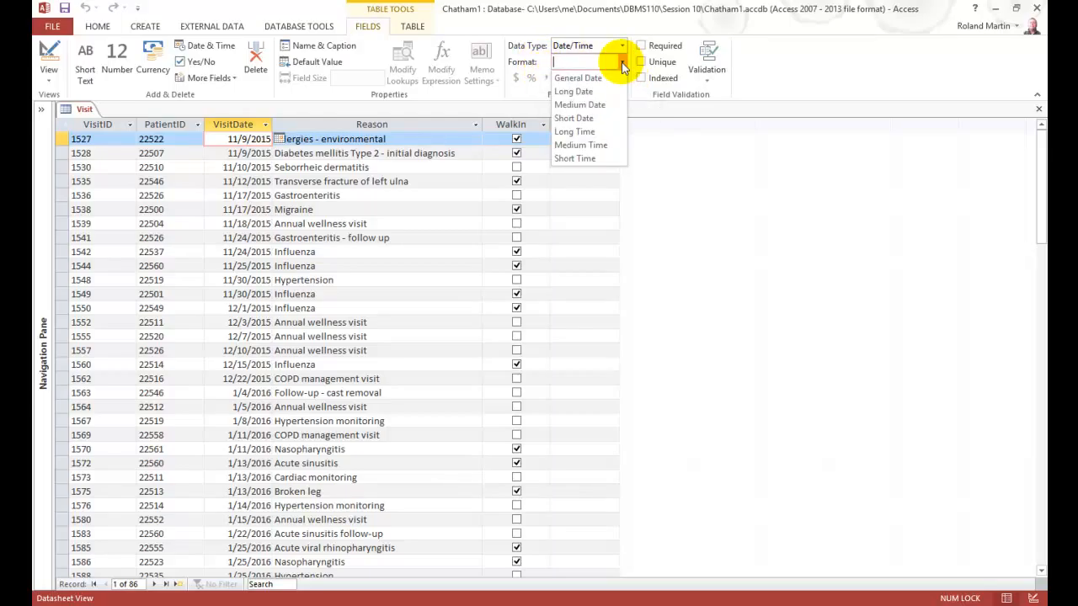
pyautogui.click(589, 118)
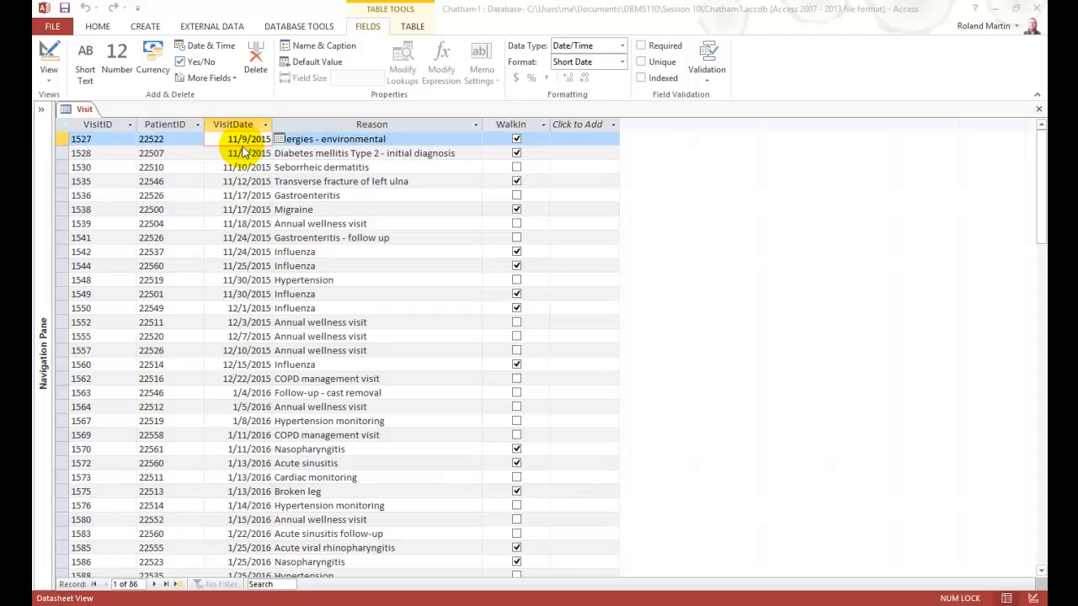
# Switch the Visit table to Design view and enter "Primary key" as the description of the VisitID field
pyautogui.click(51, 76)
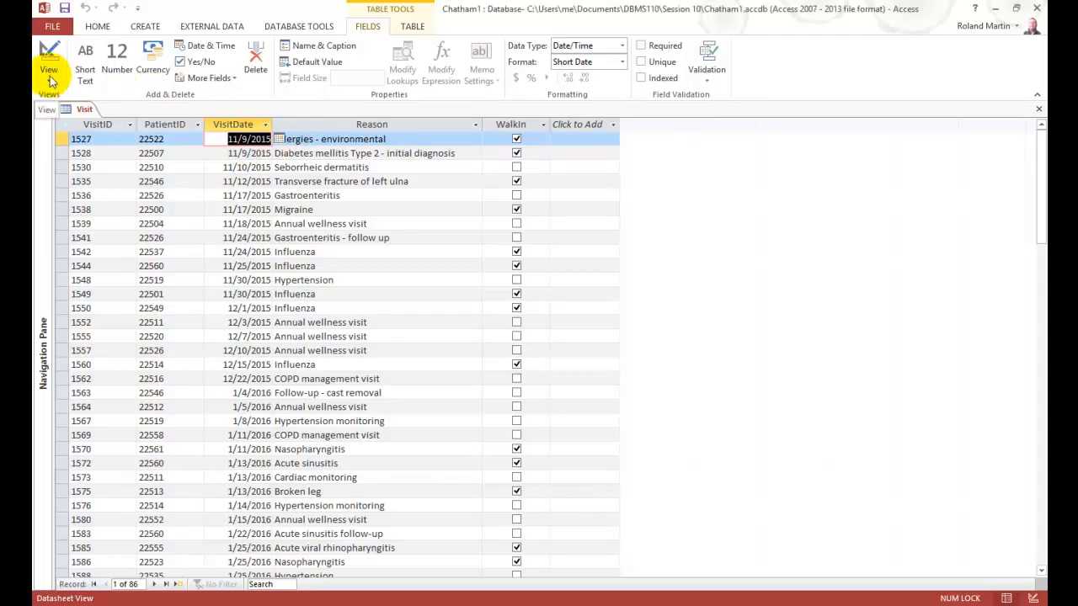
pyautogui.click(48, 79)
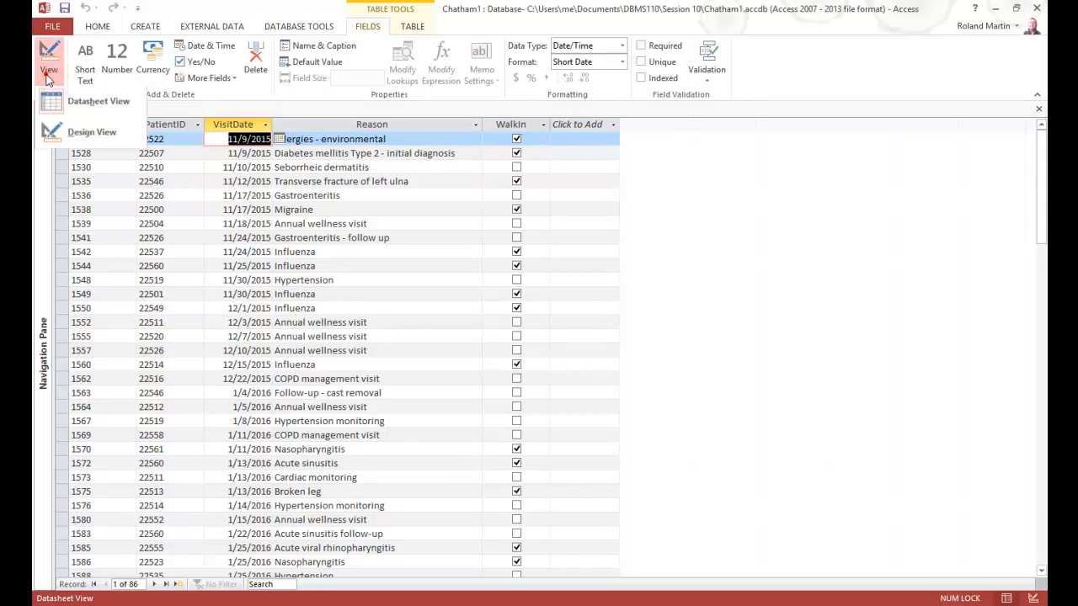
pyautogui.click(76, 132)
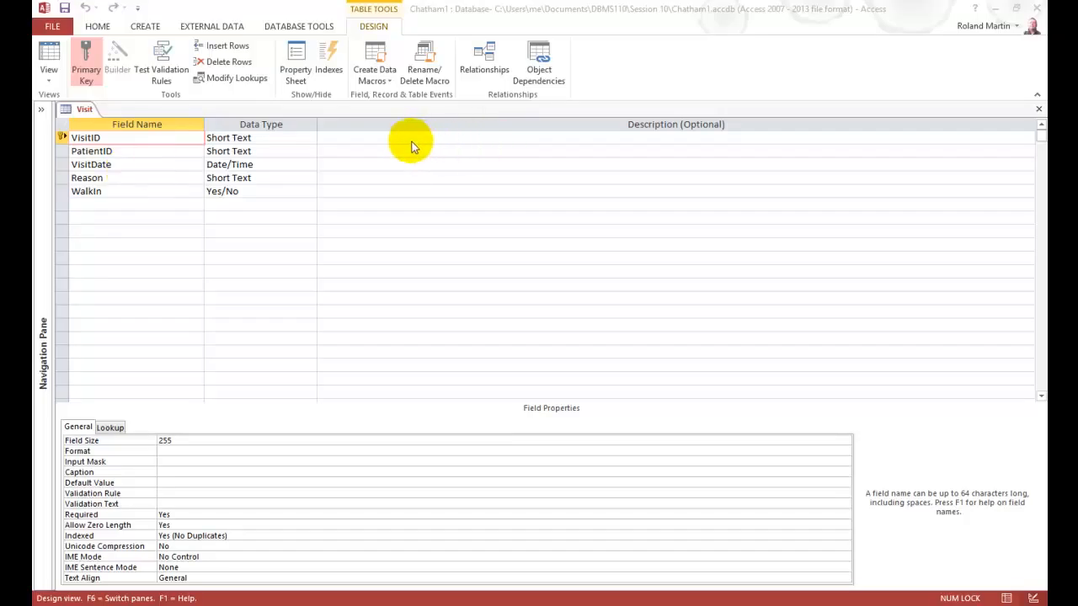
pyautogui.click(342, 137)
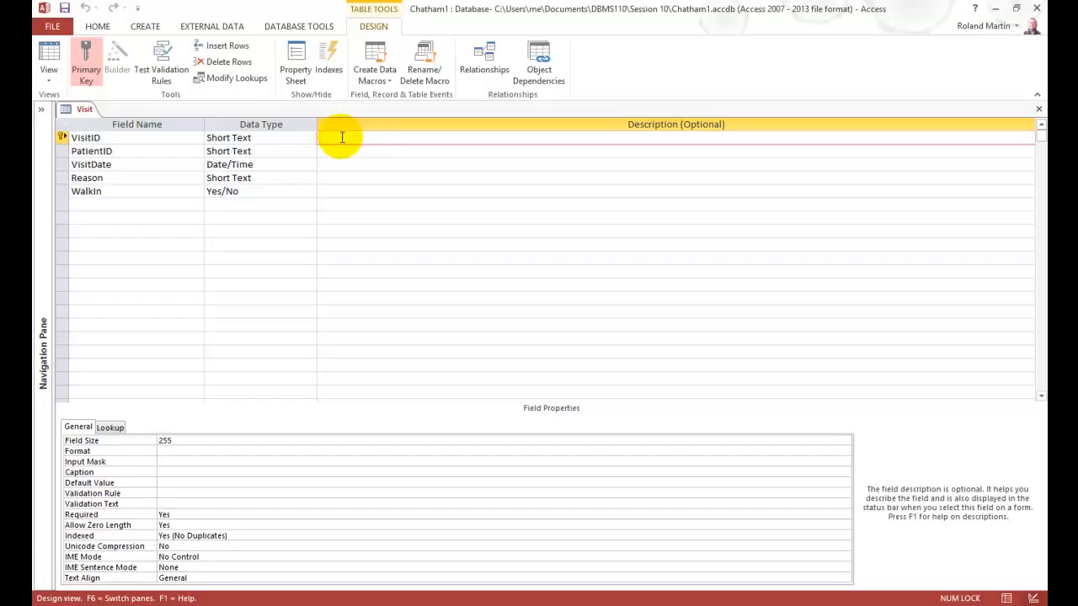
pyautogui.write('Primary key')
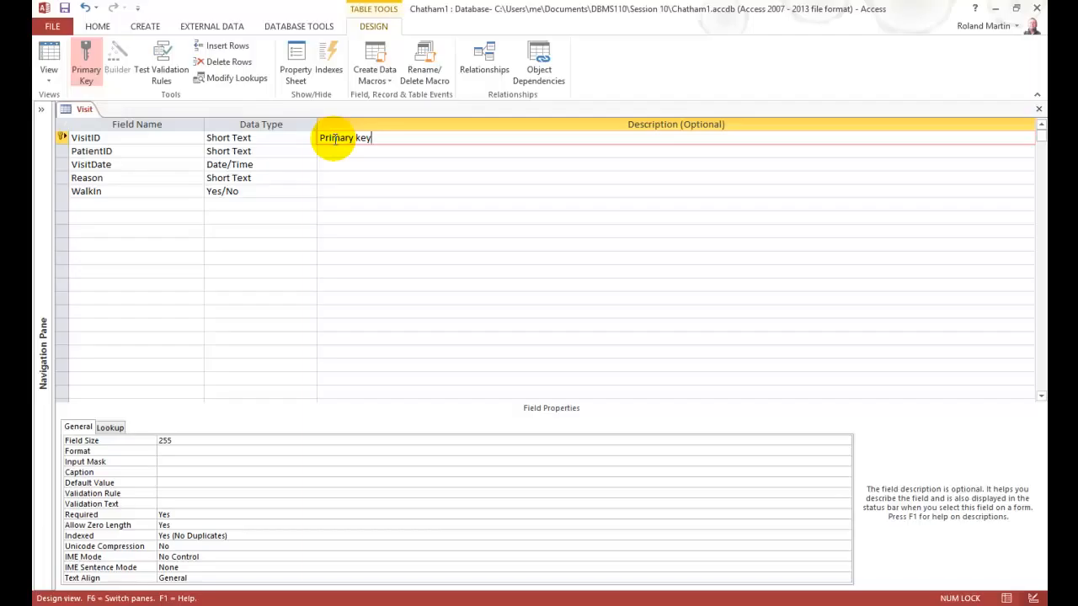
# Set the VisitID field's size to 4 and its caption to "Visit ID"
pyautogui.press('F6')
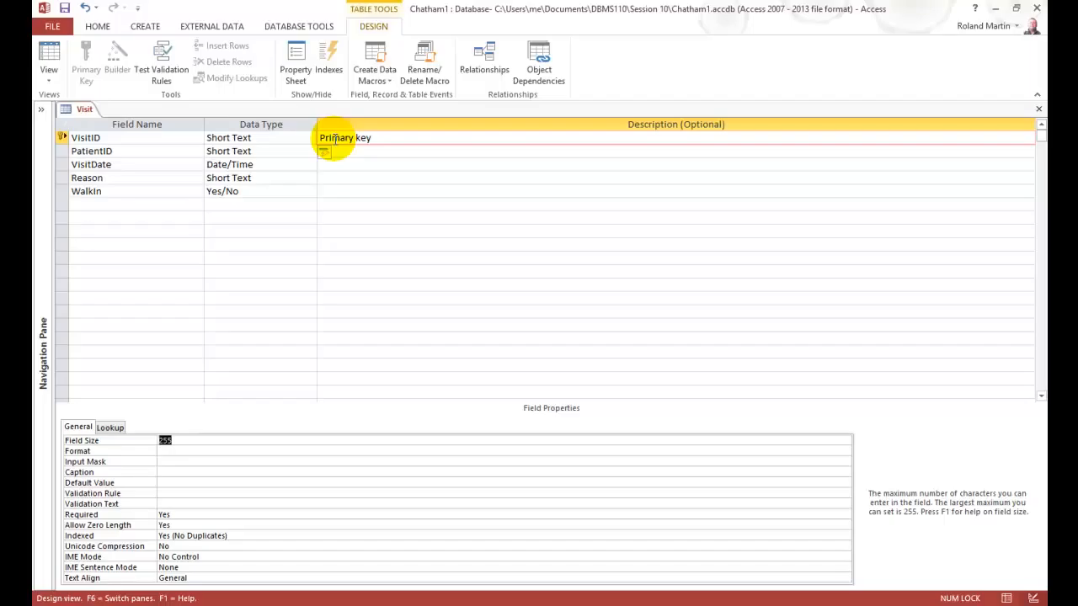
pyautogui.write('4')
pyautogui.press('Down')
pyautogui.press('Down')
pyautogui.press('Down')
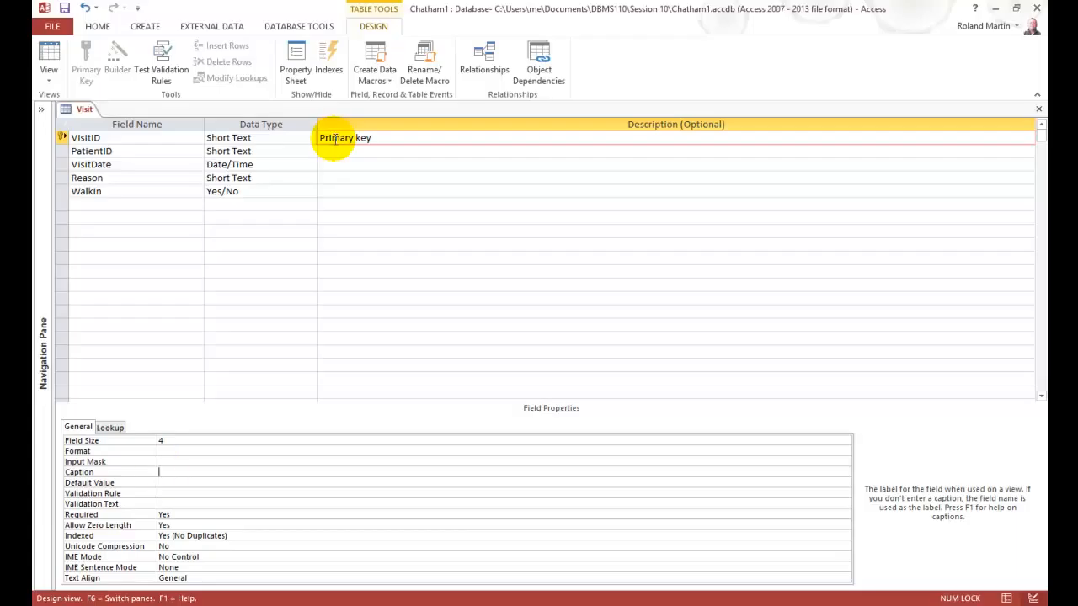
pyautogui.write('Visit ID')
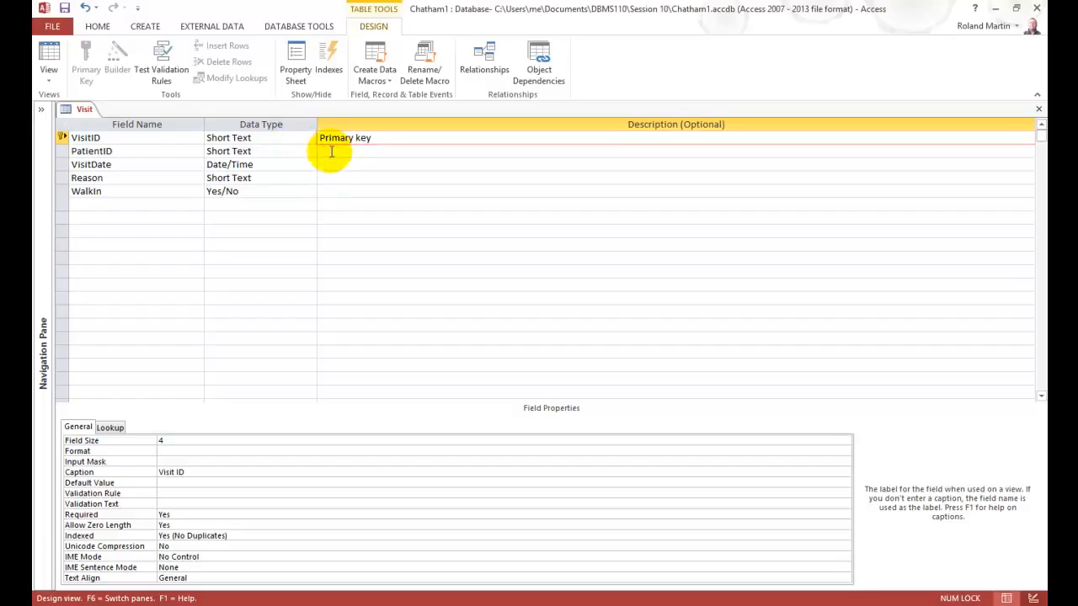
# Give the PatientID field the description "Foreign key", a field size of 5 and the caption "Patient ID"
pyautogui.click(331, 152)
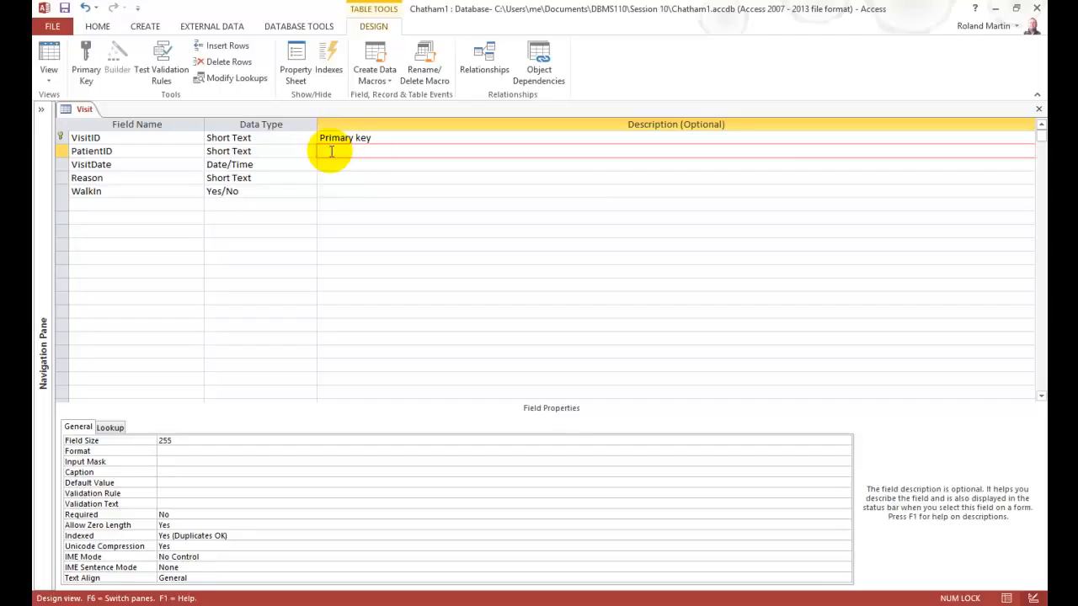
pyautogui.write('Foreign key')
pyautogui.press('F6')
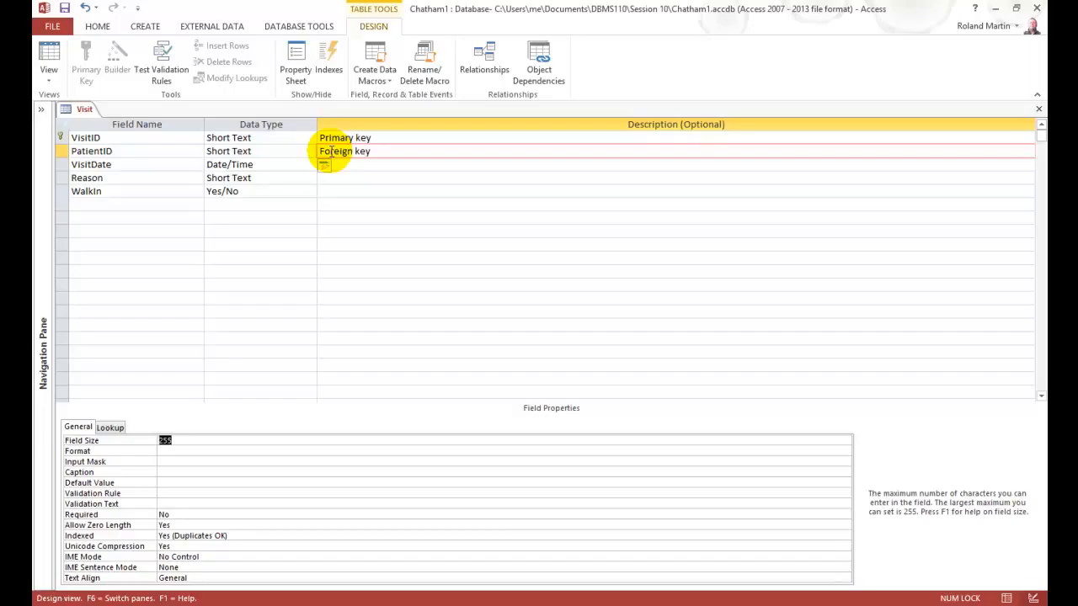
pyautogui.write('5')
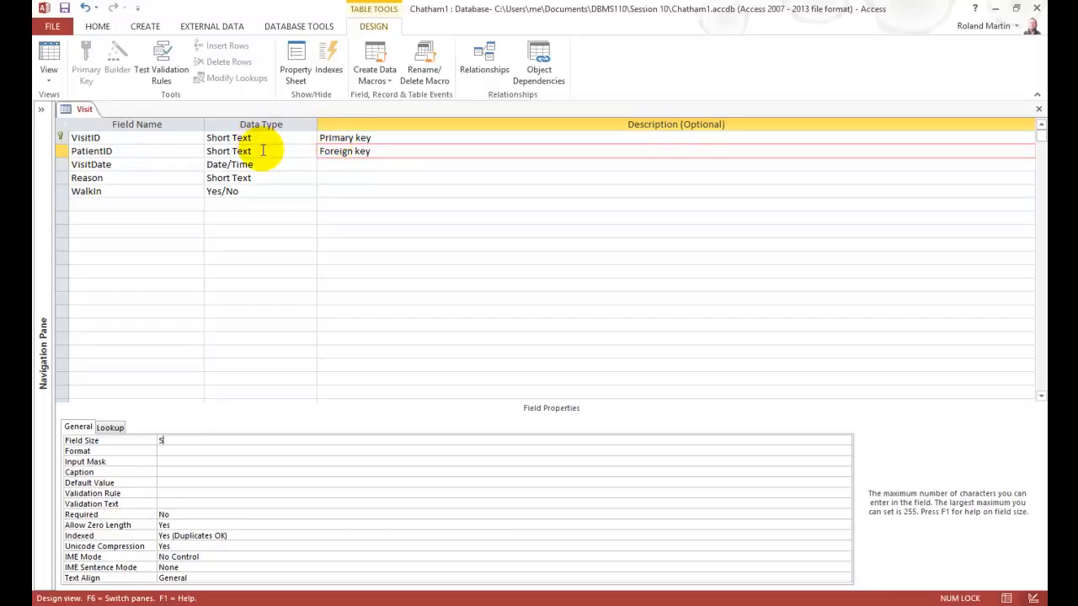
pyautogui.click(173, 472)
pyautogui.write('Patient ID')
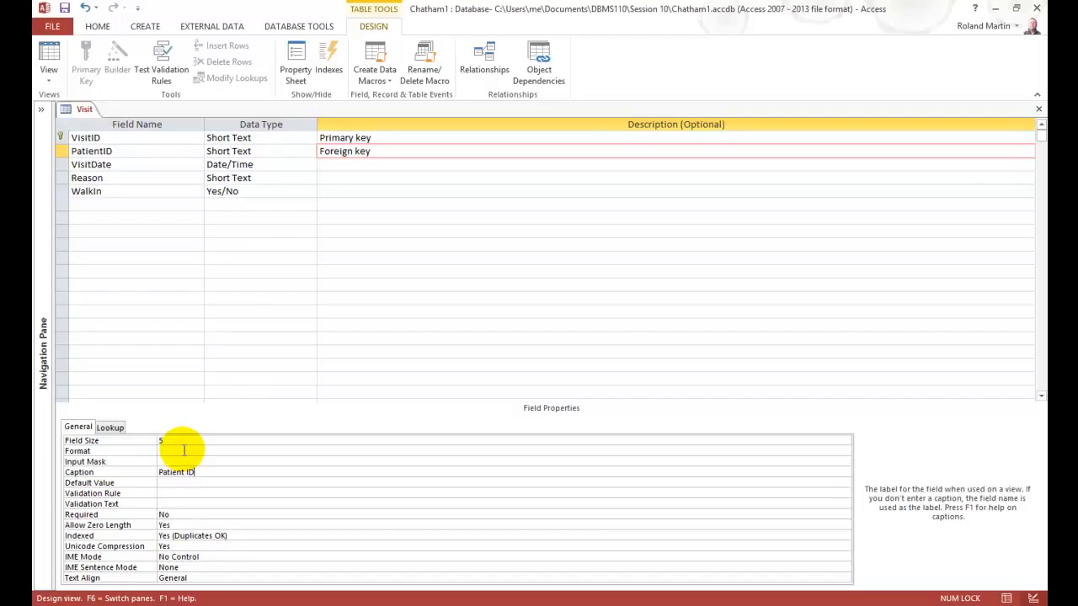
# Set the caption of the VisitDate field to "Date of Visit"
pyautogui.click(327, 169)
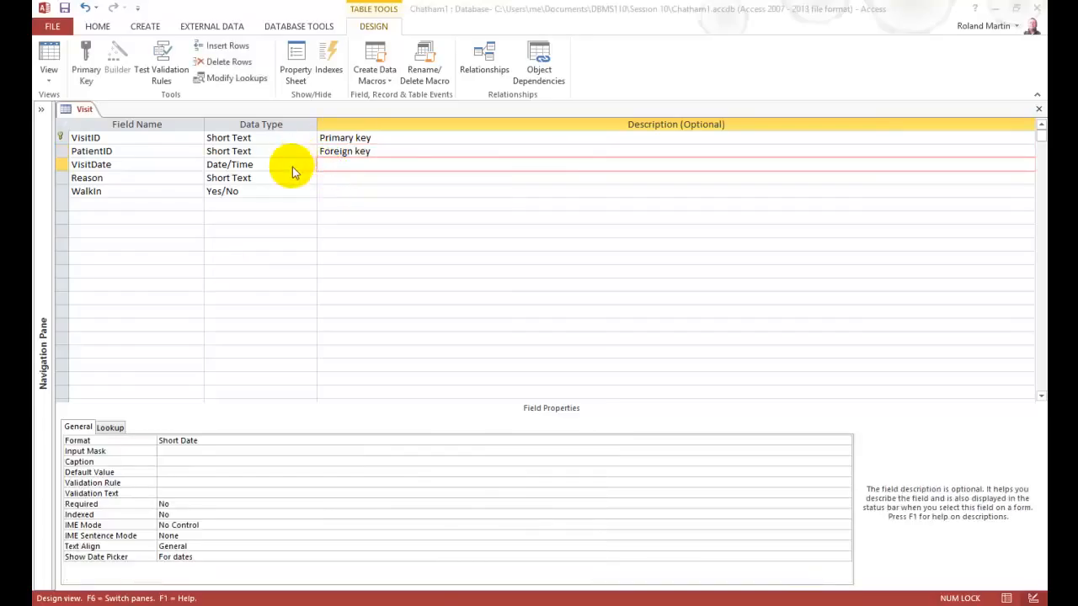
pyautogui.click(165, 462)
pyautogui.write('Date of Visit')
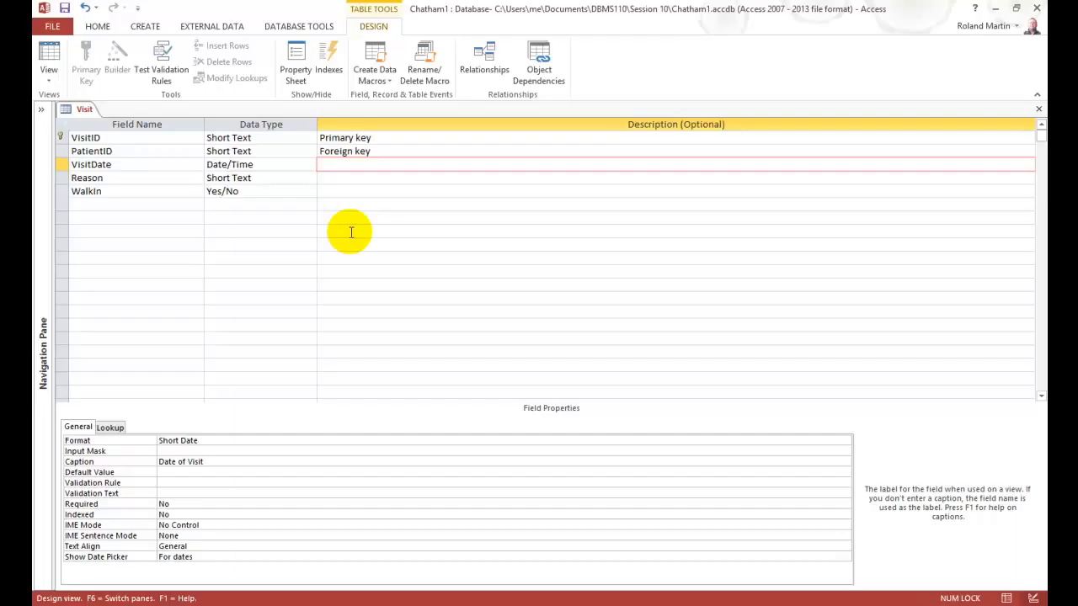
pyautogui.click(334, 203)
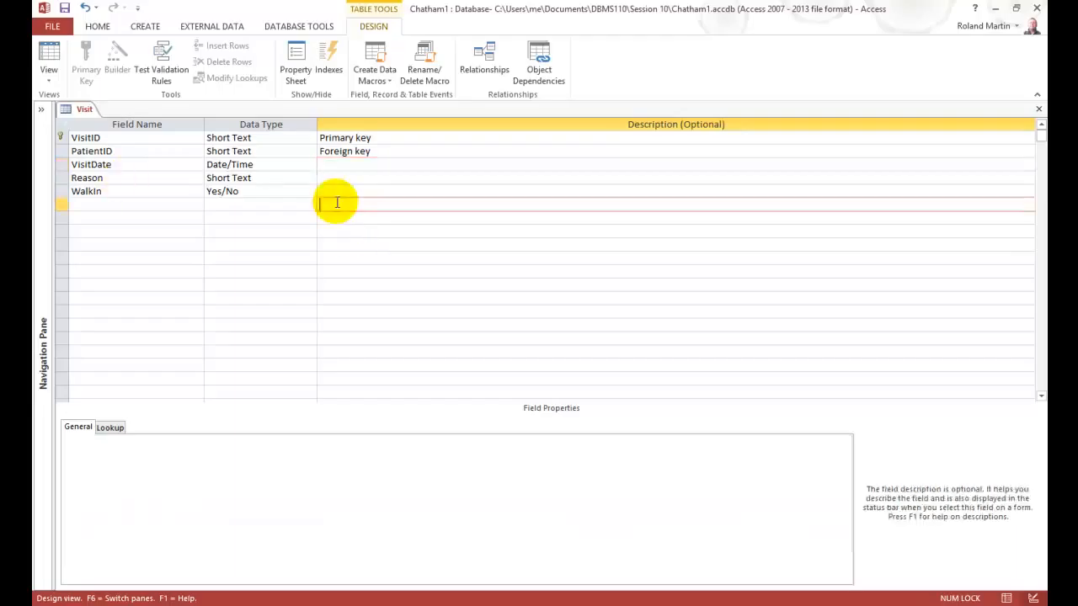
# Set the Reason field's size to 60 and its caption to "Reason/Diagnosis"
pyautogui.click(111, 179)
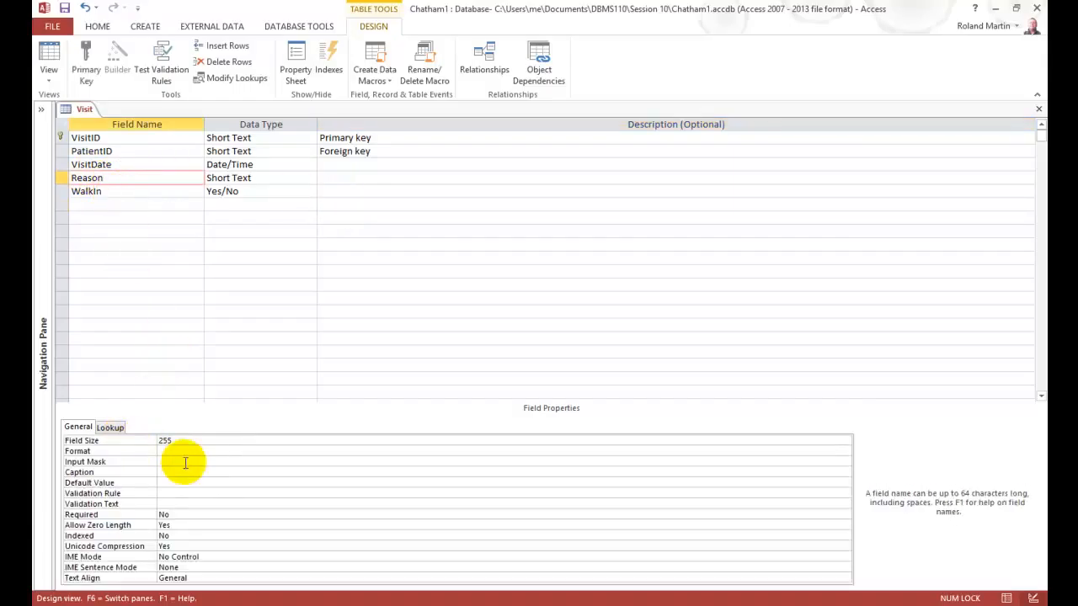
pyautogui.doubleClick(169, 440)
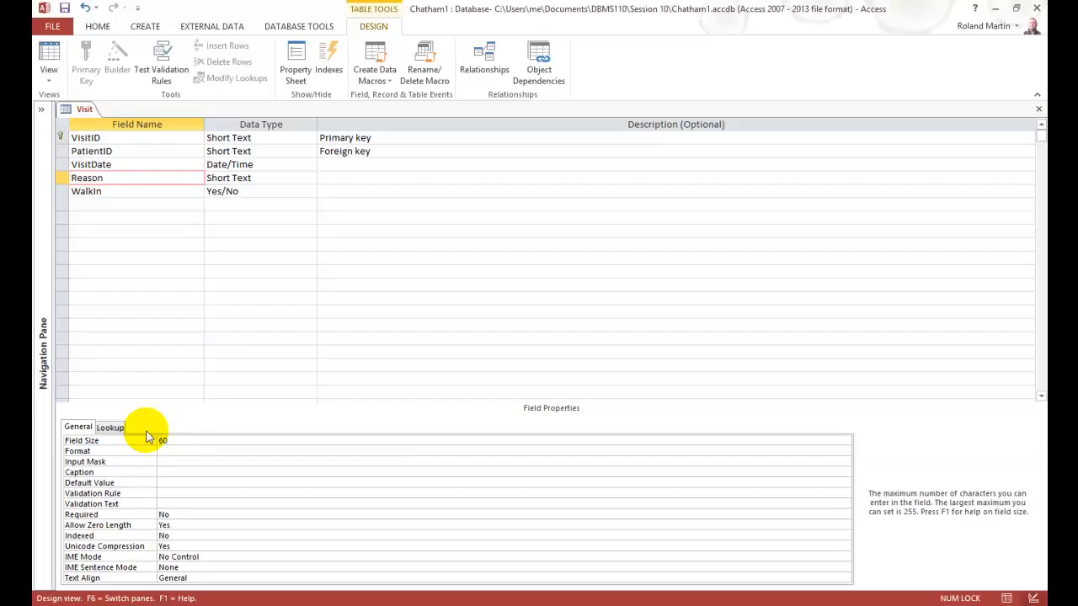
pyautogui.press('Tab')
pyautogui.press('Tab')
pyautogui.press('Tab')
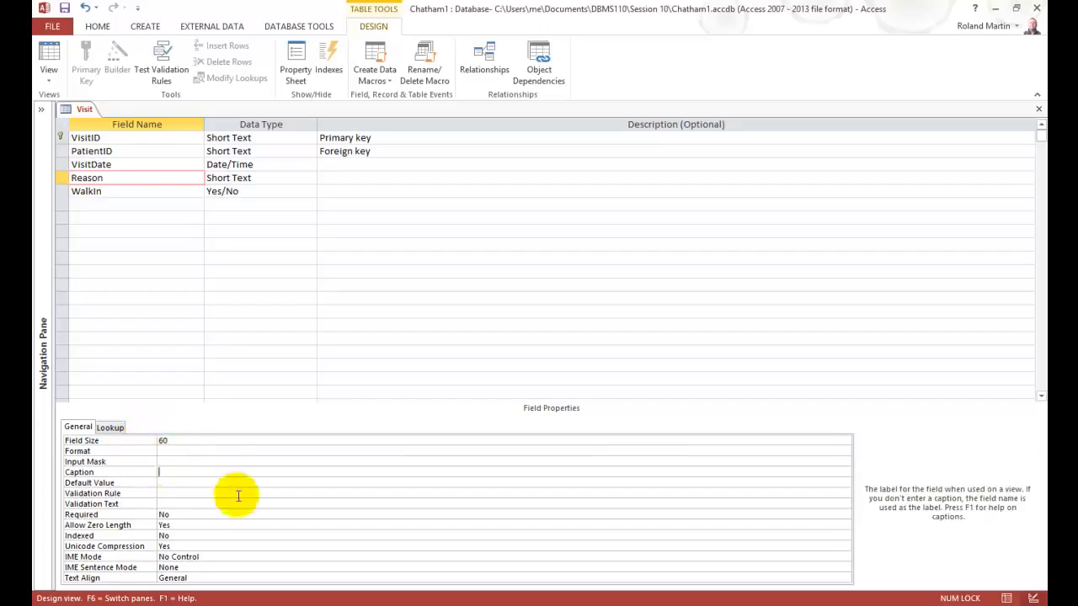
pyautogui.write('Reason/Diagnosis')
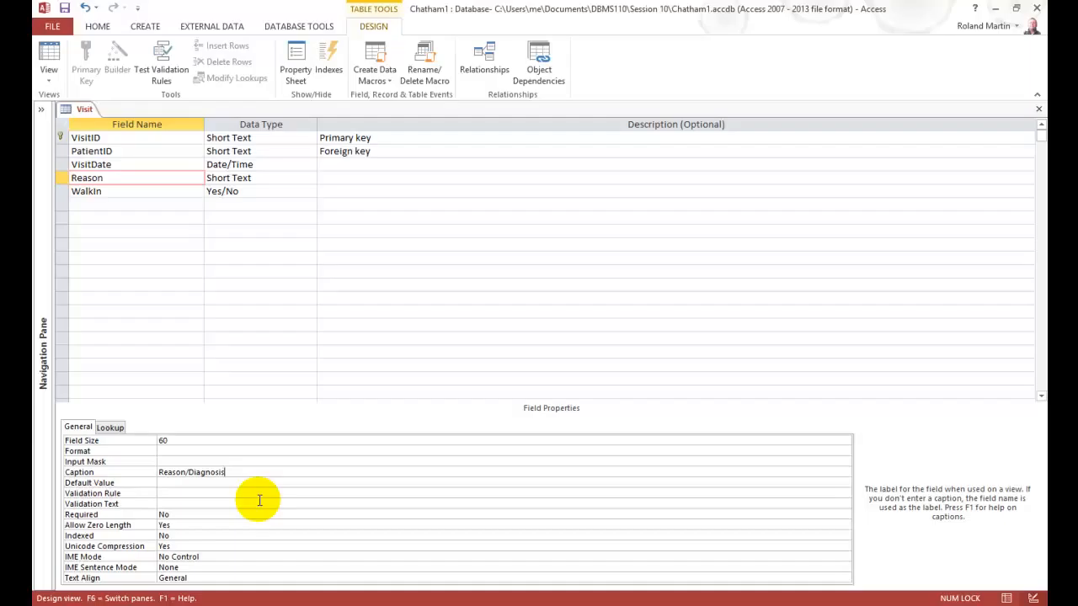
# Set the caption of the WalkIn field to "Walk-in?"
pyautogui.click(130, 193)
pyautogui.click(176, 452)
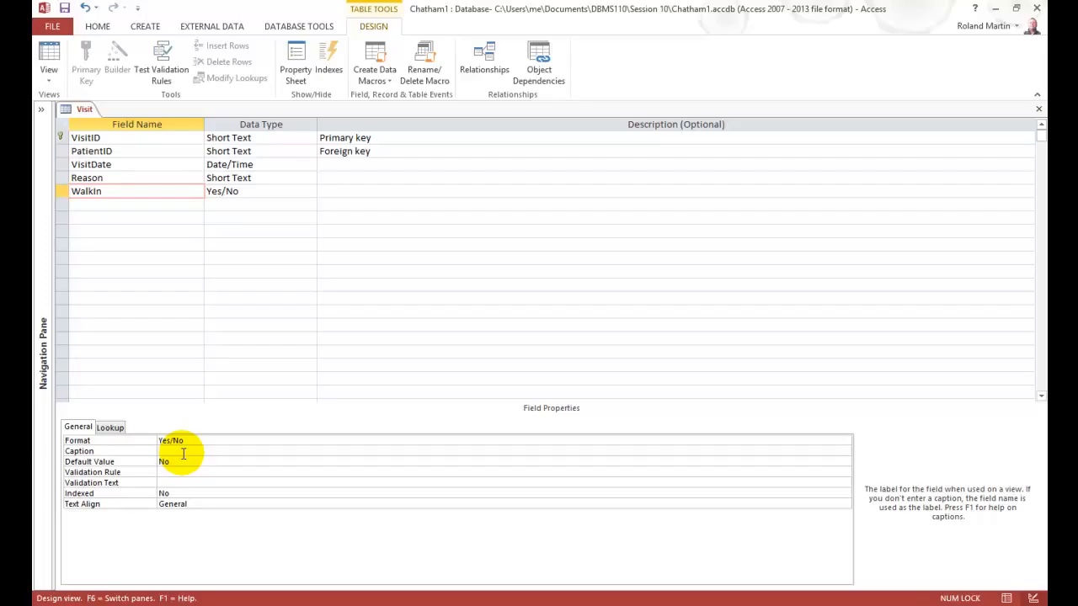
pyautogui.write('Walk-in?')
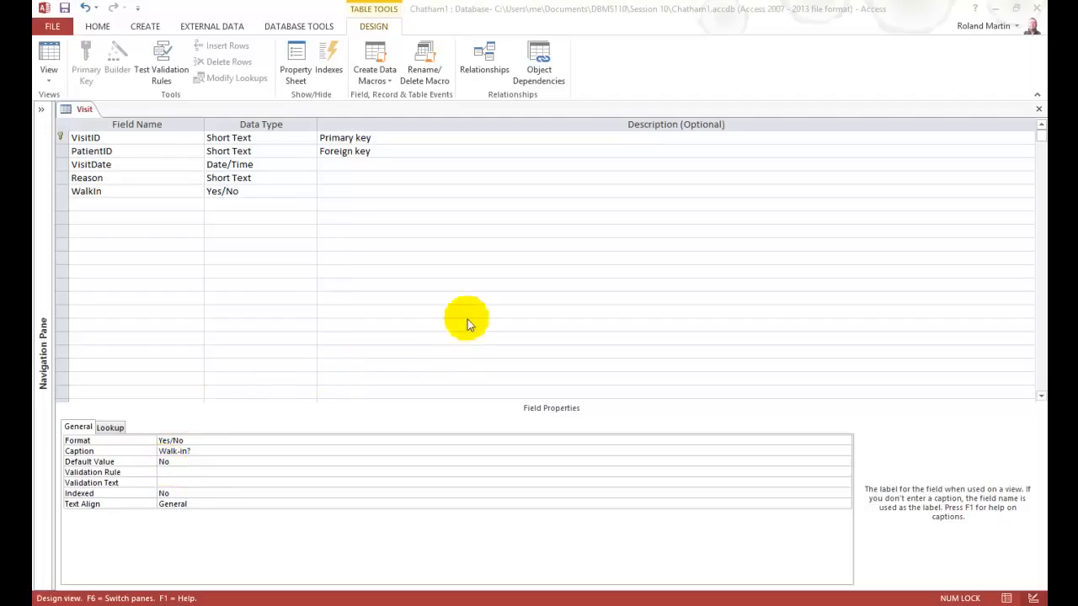
# Save the Visit table's design, accepting the shorter field sizes, and display the table in Datasheet view
pyautogui.click(65, 9)
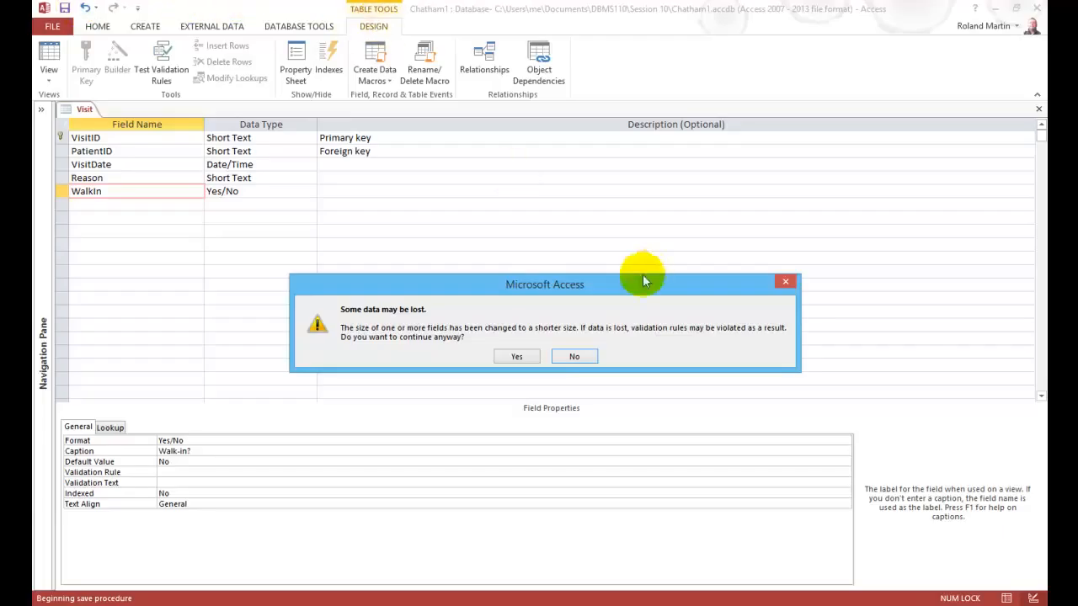
pyautogui.click(518, 356)
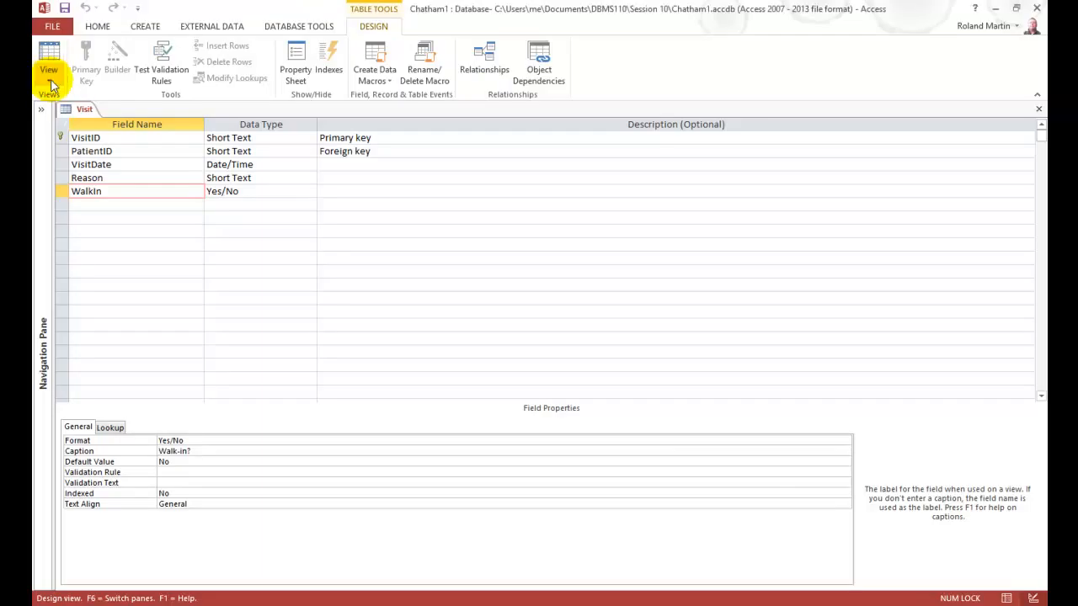
pyautogui.click(46, 51)
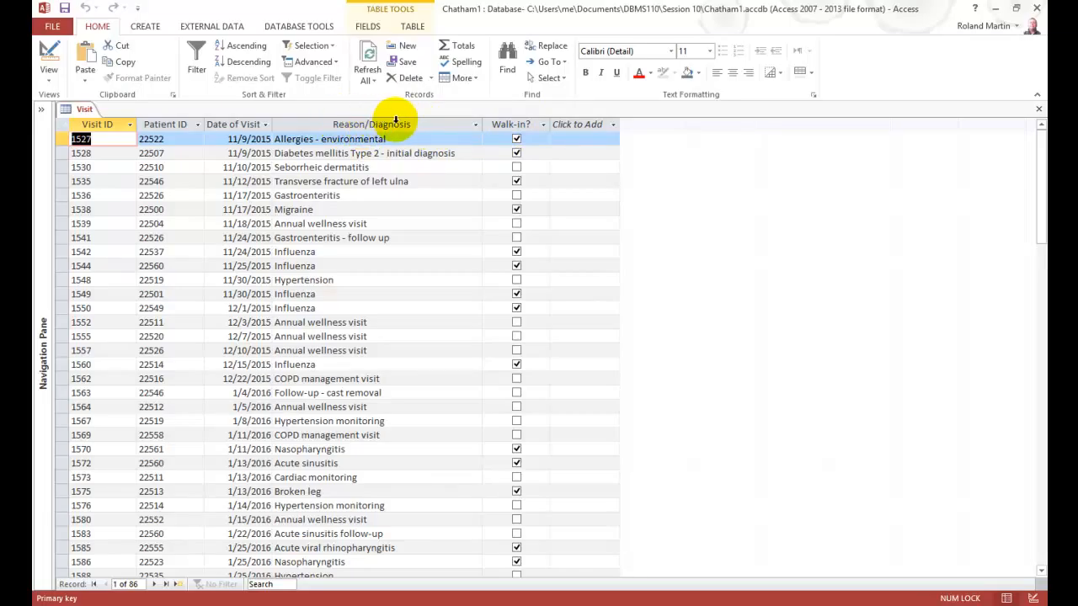
# Review the Reason field's properties in Design view and close the Visit table from its datasheet
pyautogui.click(48, 55)
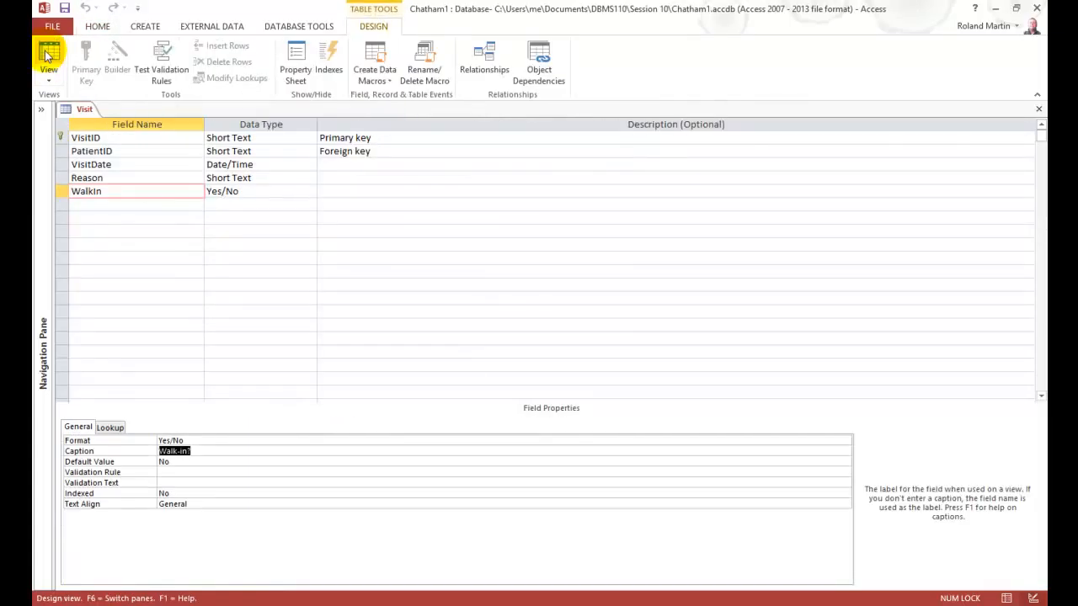
pyautogui.click(140, 178)
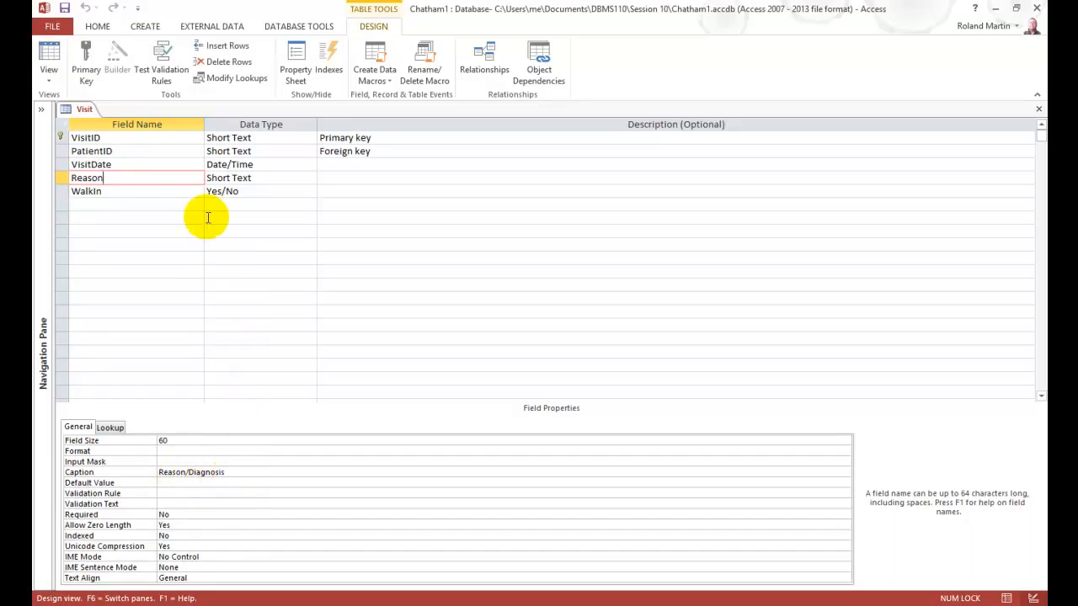
pyautogui.click(47, 60)
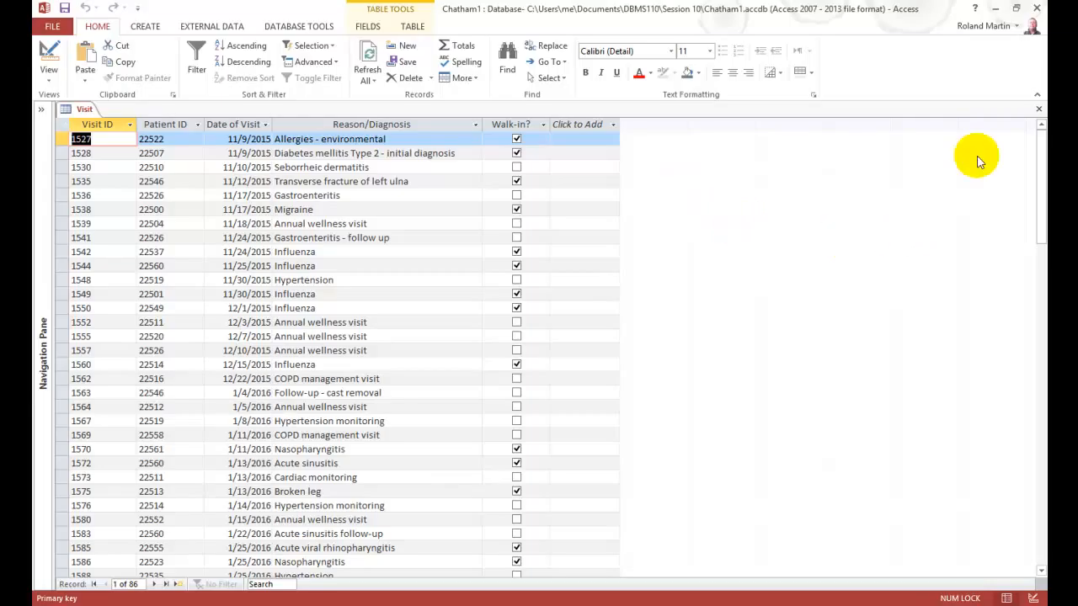
pyautogui.click(1040, 114)
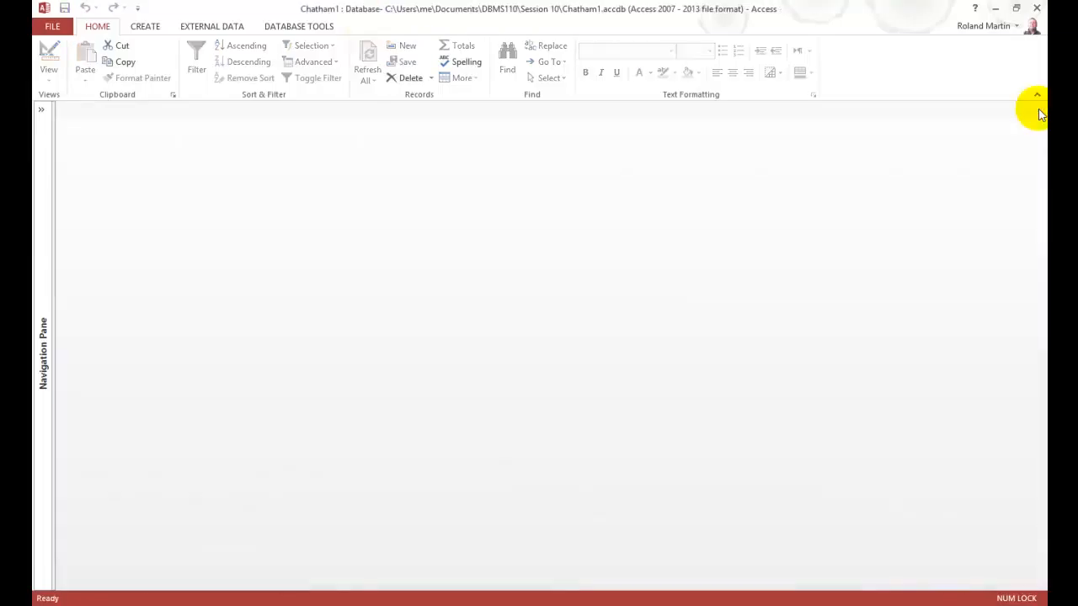